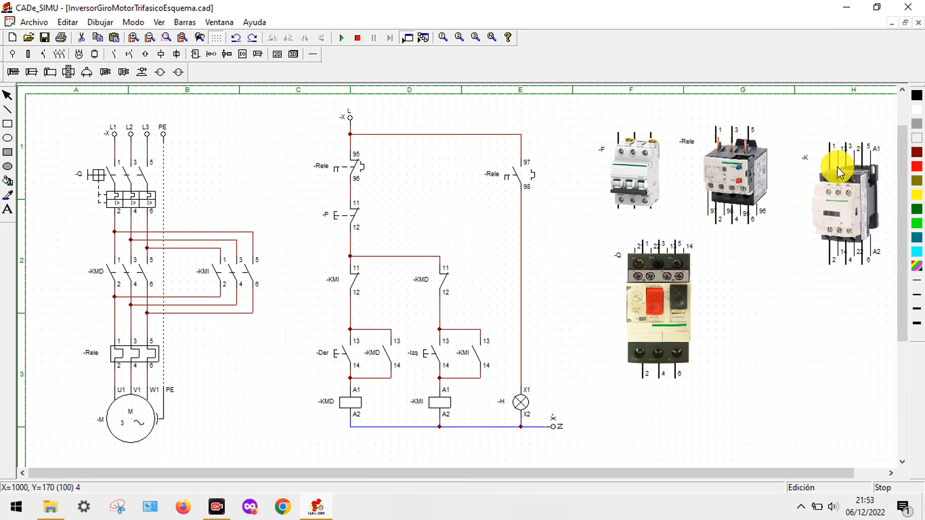
# Move the contactor image -K below the thermal relay image, beside the motor breaker image -Q.
pyautogui.moveTo(842, 200); pyautogui.dragTo(787, 306)
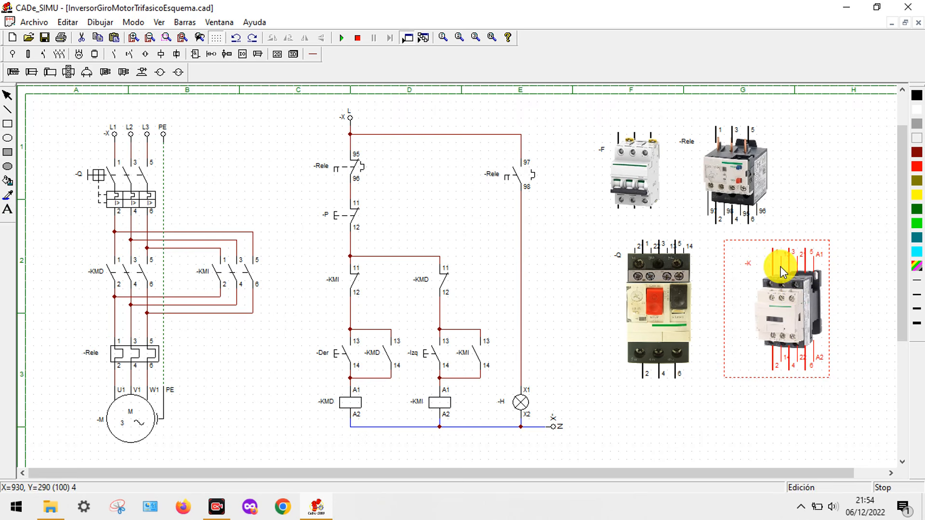
pyautogui.click(780, 356)
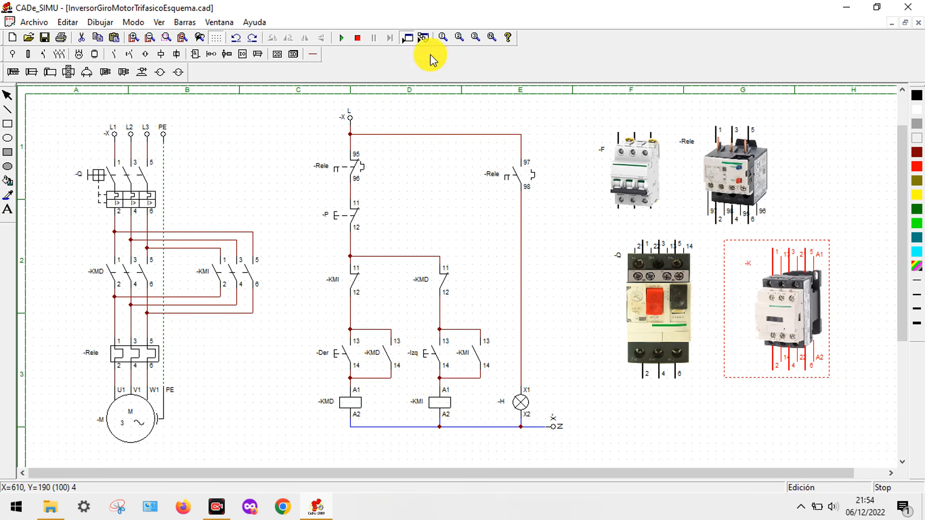
# Run the simulation, close motor breaker -Q and start the motor with the -Der pushbutton.
pyautogui.click(345, 42)
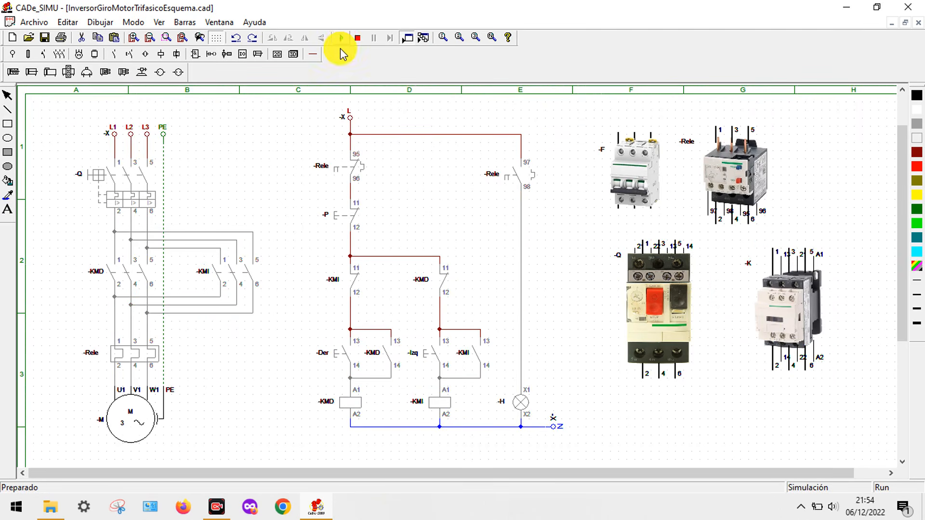
pyautogui.click(130, 203)
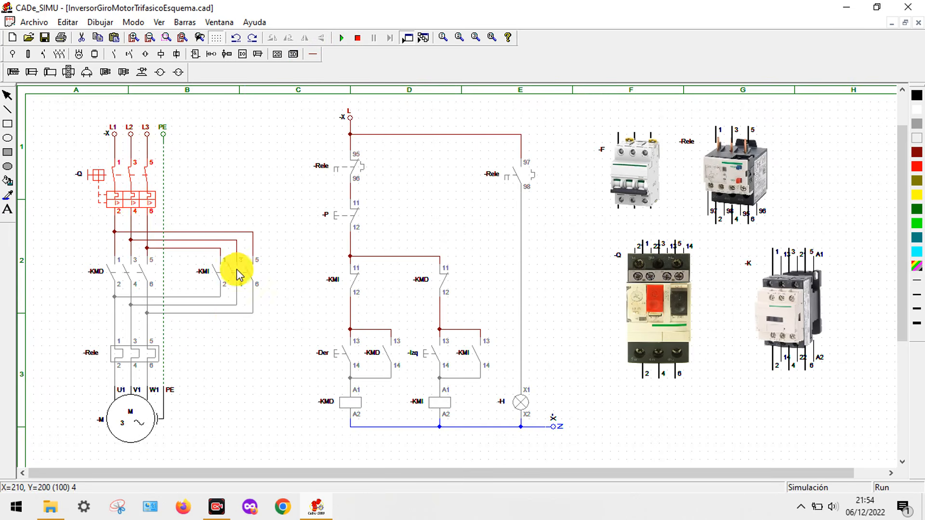
pyautogui.click(330, 357)
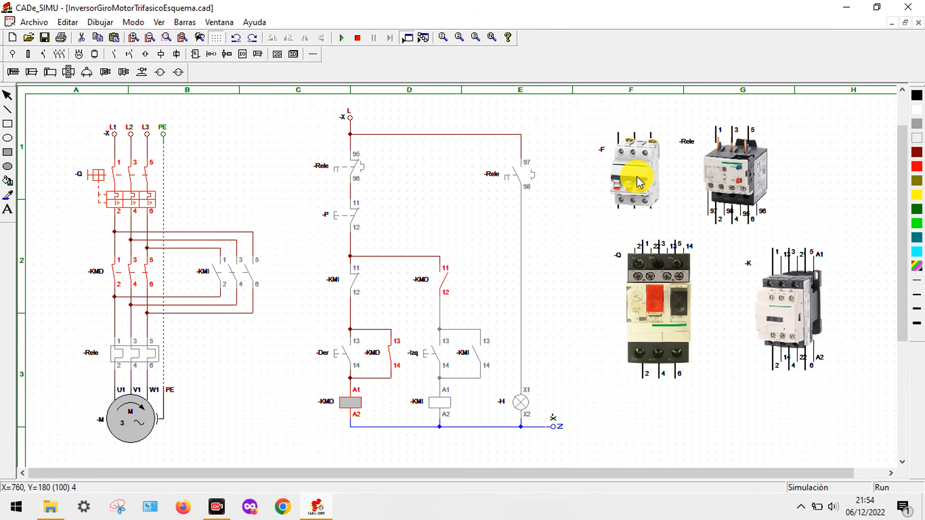
# Trip the thermal relay -Rele and switch motor breaker -Q off and on repeatedly, from both its image and its schematic symbol.
pyautogui.click(712, 166)
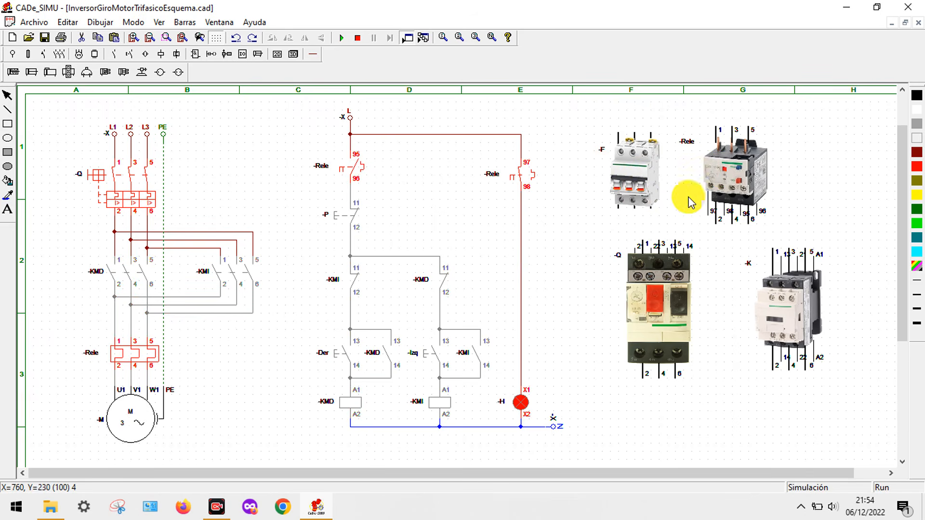
pyautogui.click(659, 322)
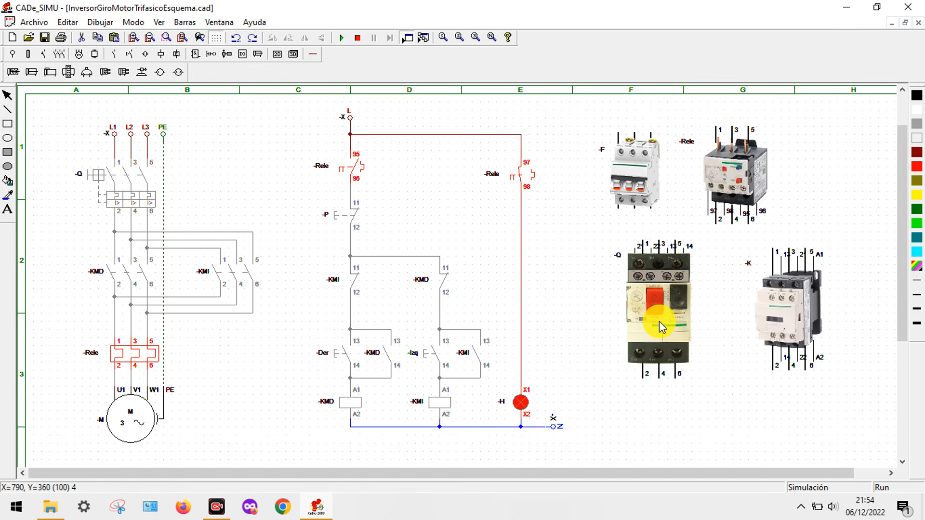
pyautogui.click(659, 322)
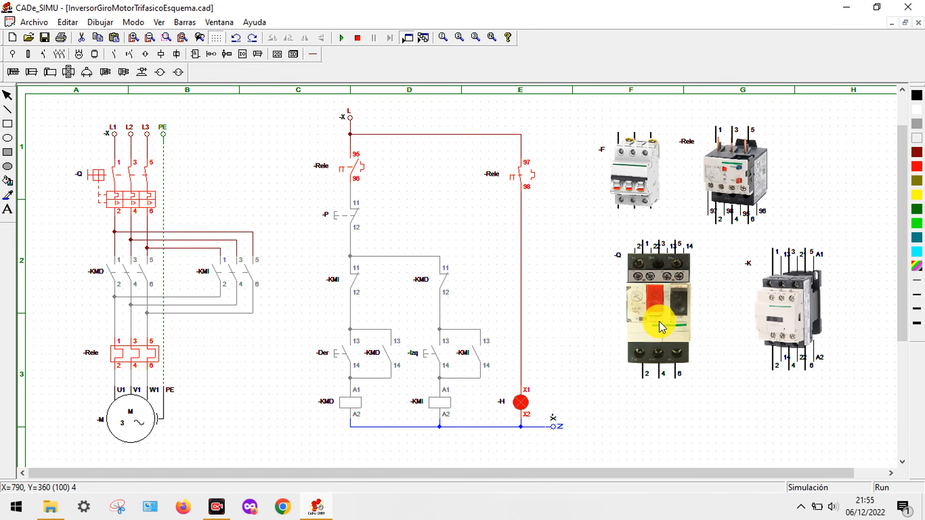
pyautogui.click(659, 322)
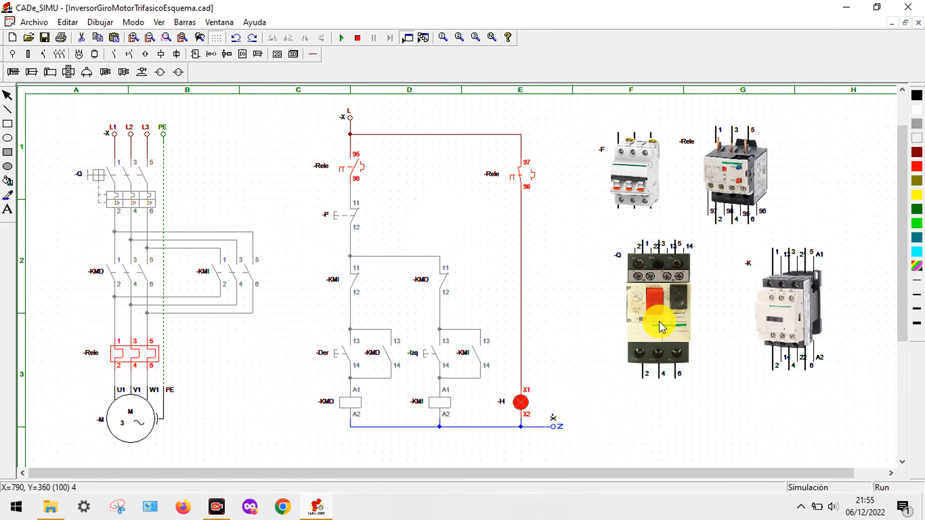
pyautogui.click(659, 322)
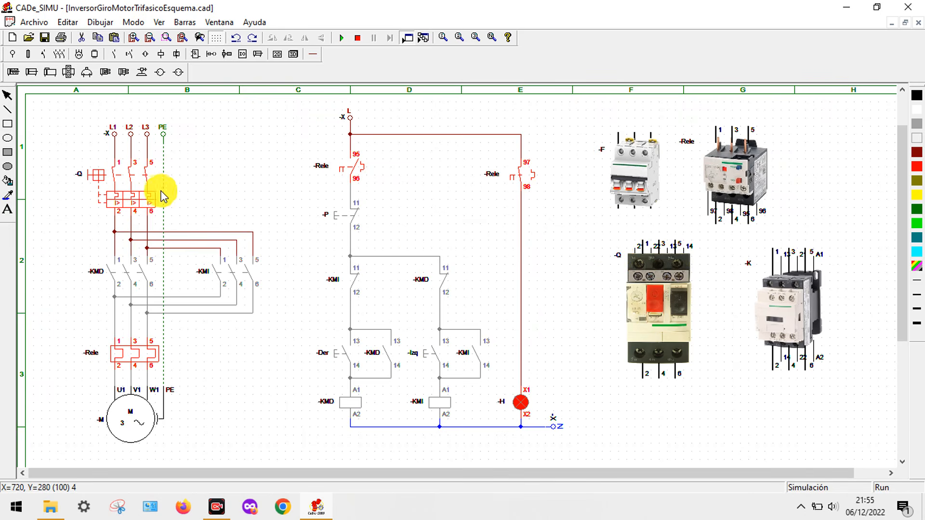
pyautogui.click(128, 202)
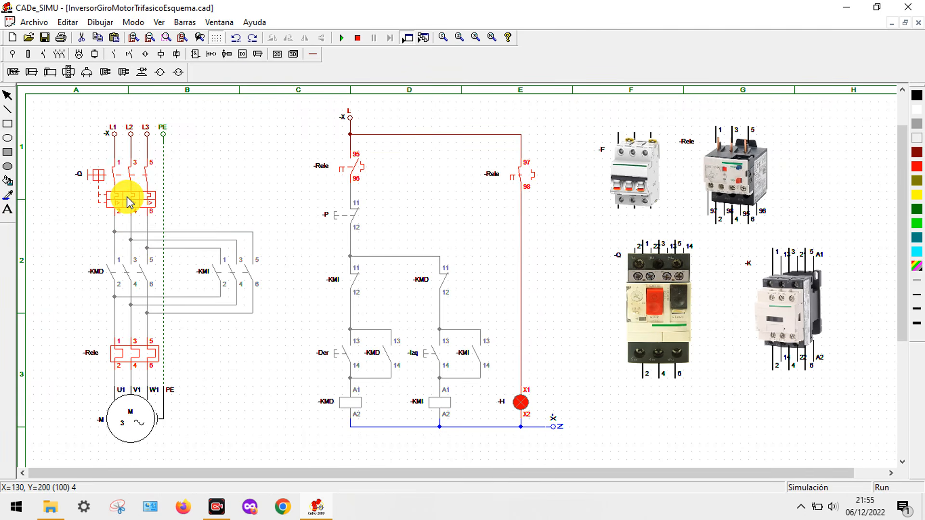
pyautogui.click(128, 202)
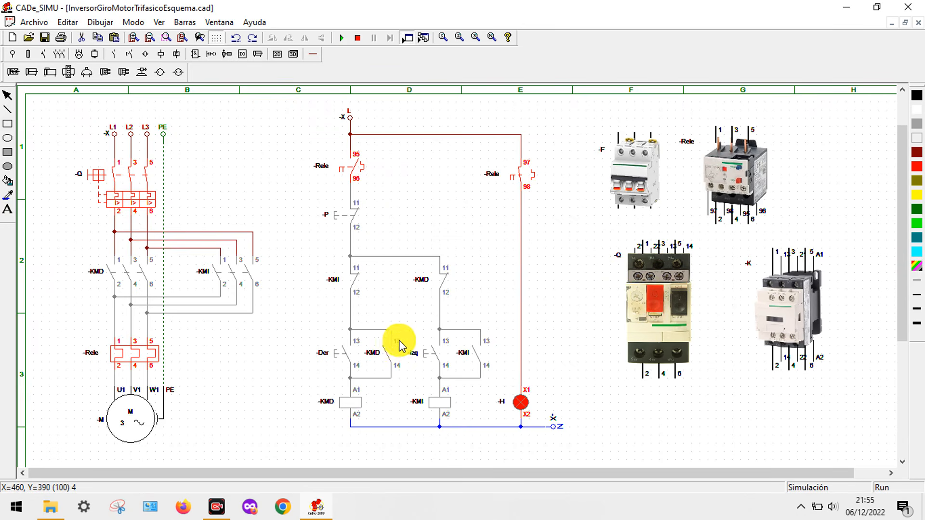
# Reset the thermal relay, start the motor with the -Izq pushbutton and trip the relay at its schematic symbol.
pyautogui.click(422, 362)
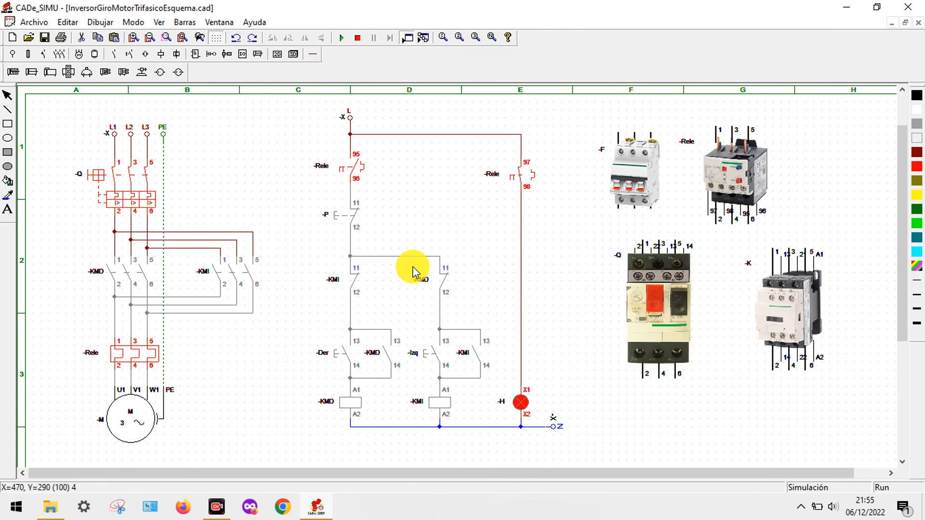
pyautogui.click(151, 360)
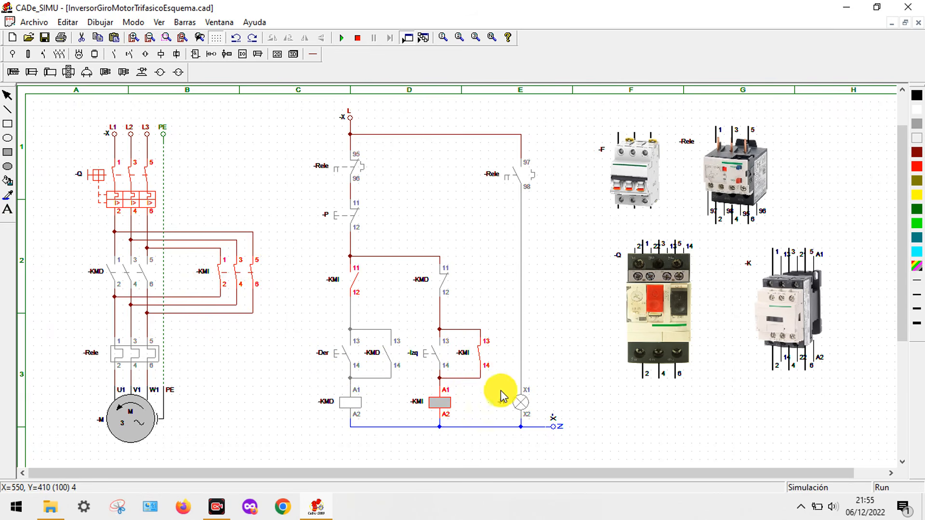
pyautogui.click(132, 353)
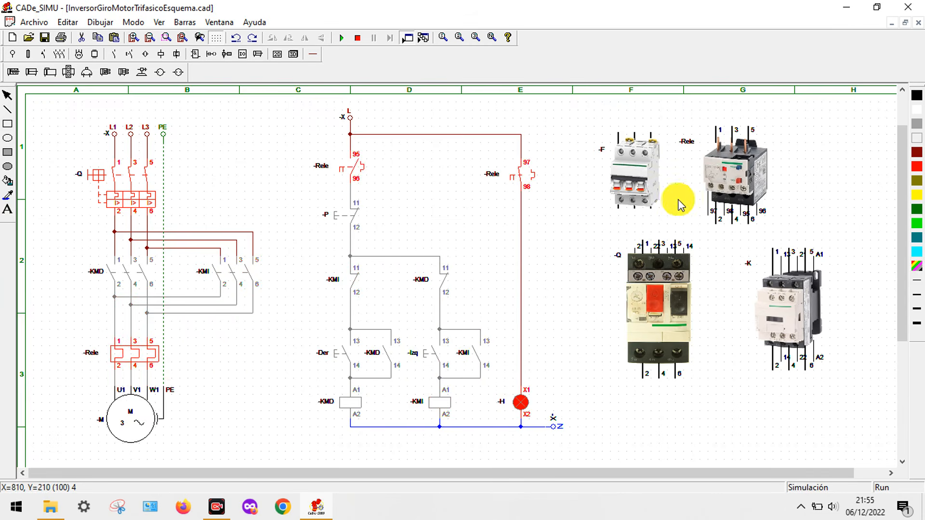
# Reset and trip the thermal relay again from its image, and stop the simulation.
pyautogui.click(735, 200)
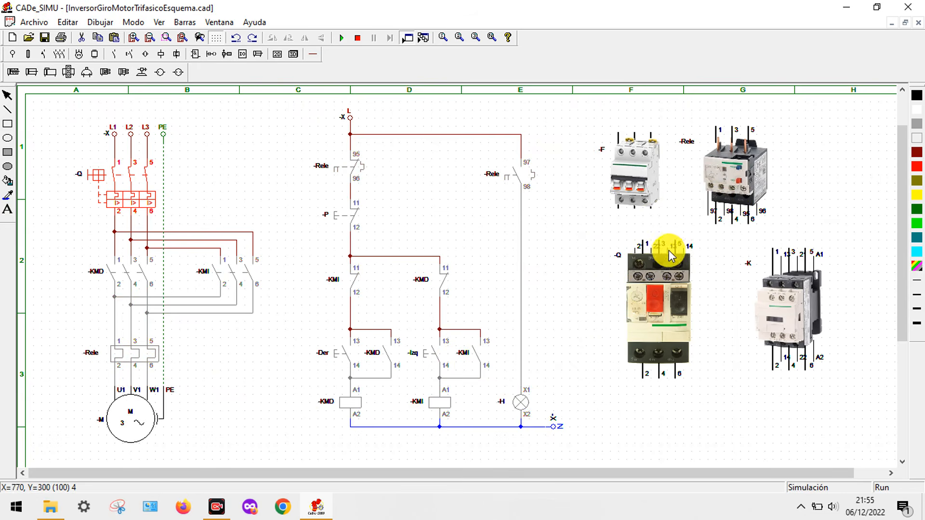
pyautogui.click(732, 196)
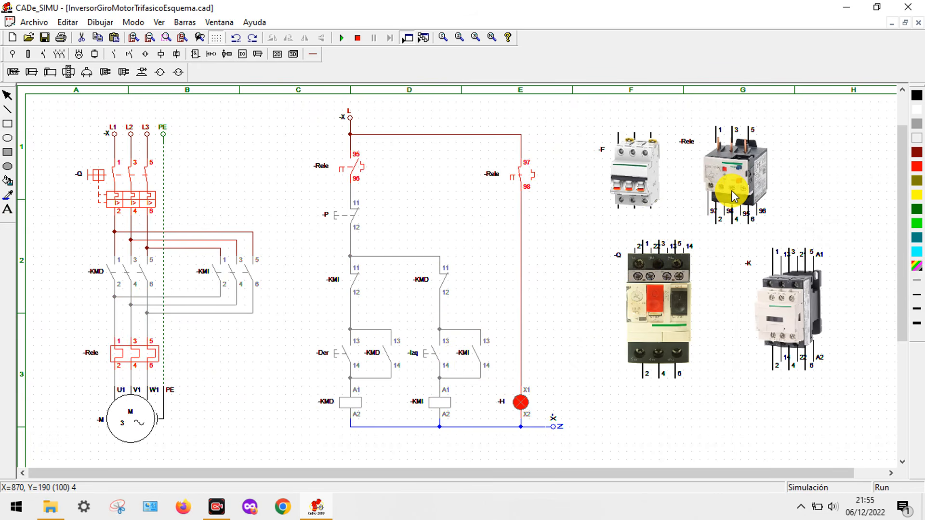
pyautogui.click(357, 39)
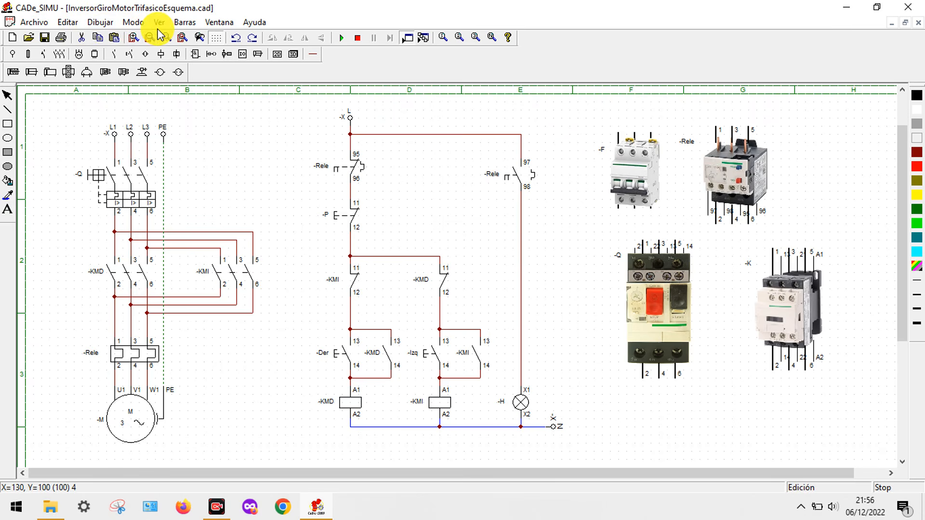
# Minimize the schematic drawing and maximize InversorGiroMotorTrifasicoElementos.cad.
pyautogui.click(32, 27)
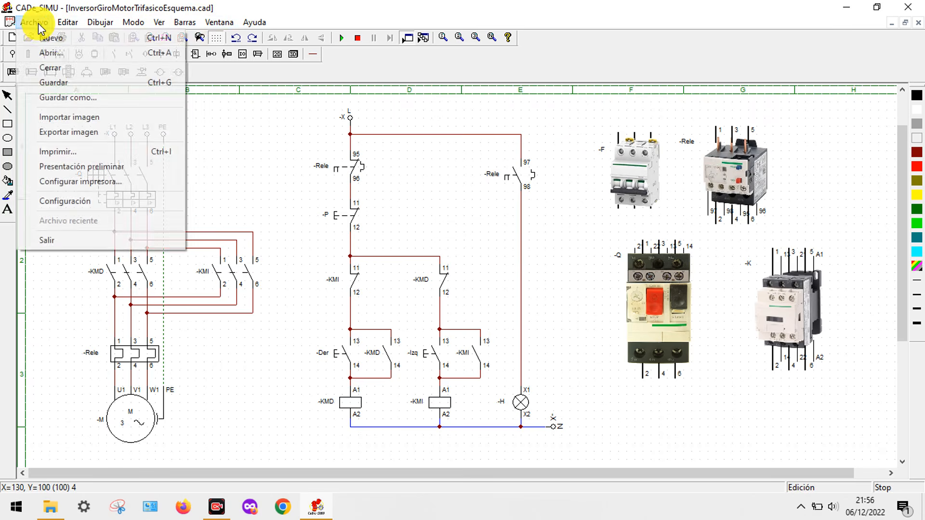
pyautogui.click(367, 186)
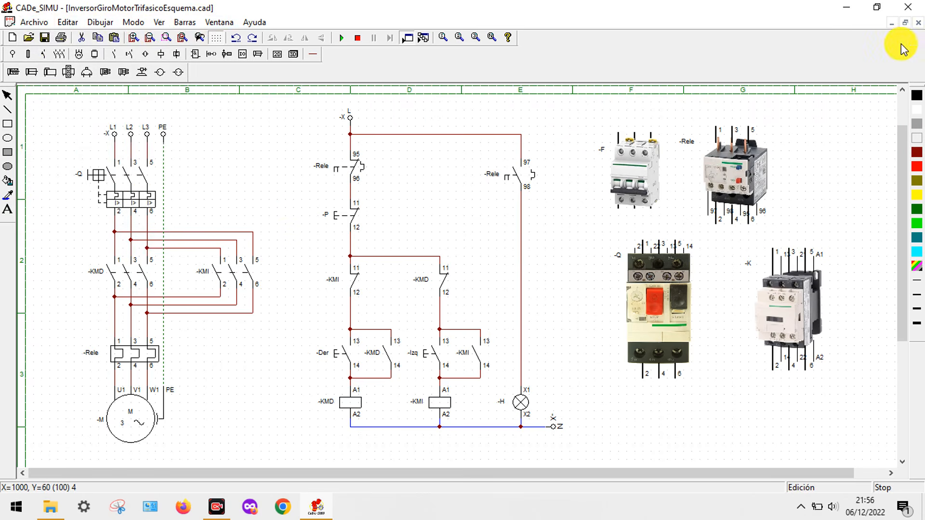
pyautogui.click(892, 23)
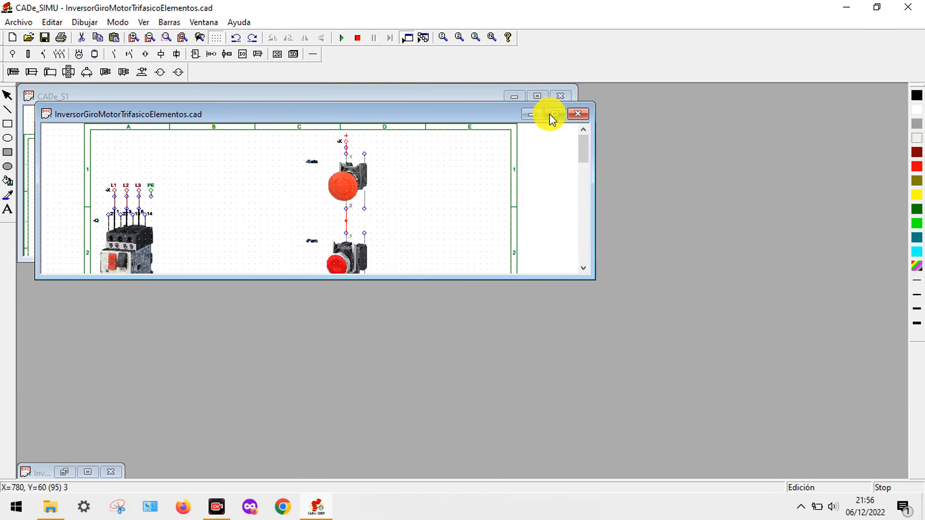
pyautogui.click(554, 114)
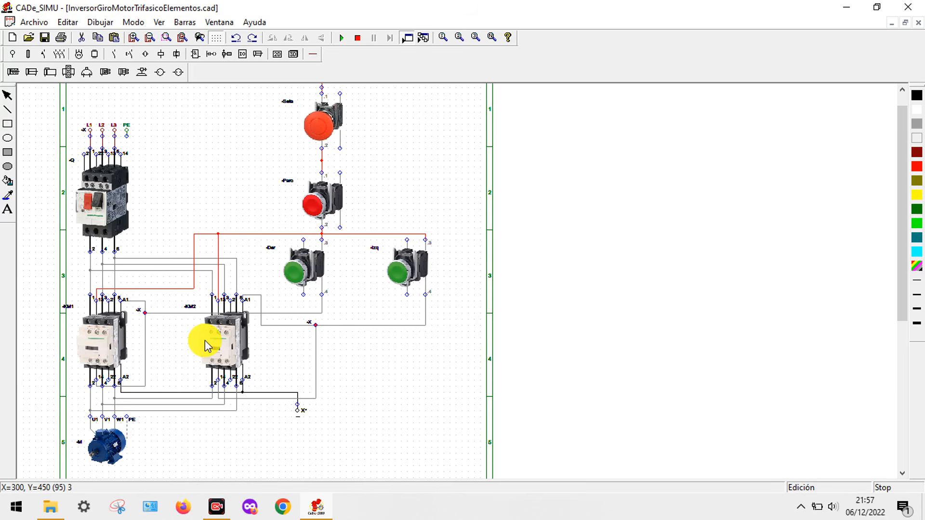
# Simulate the component drawing, switch on motor breaker -Q and start the motor with the green -Der pushbutton.
pyautogui.click(341, 39)
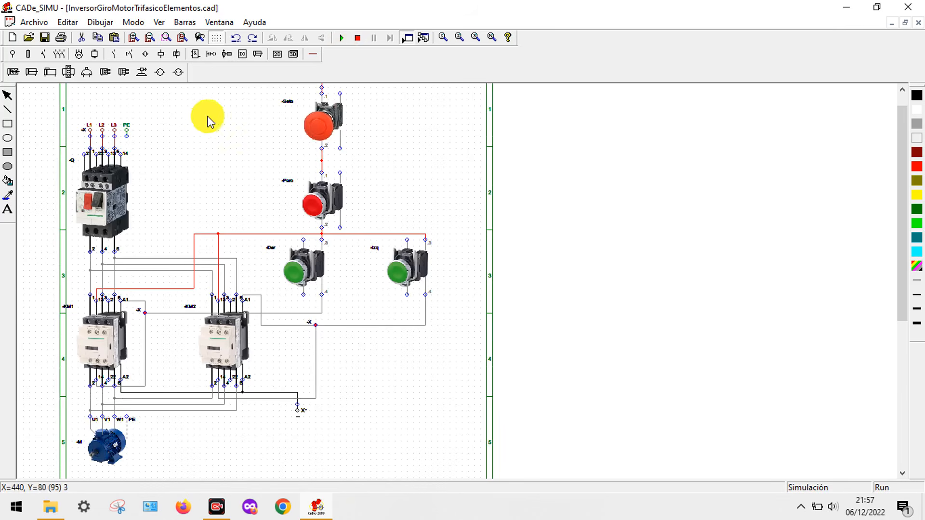
pyautogui.click(98, 214)
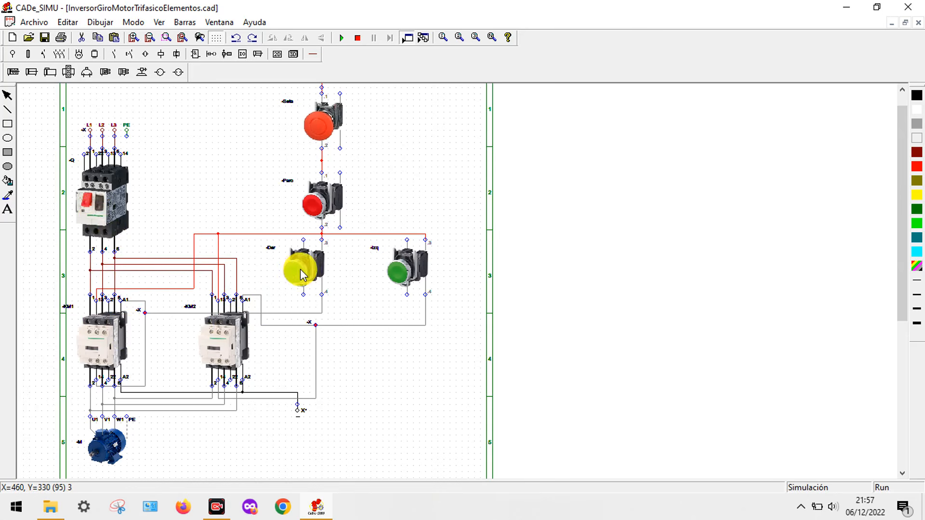
pyautogui.click(291, 282)
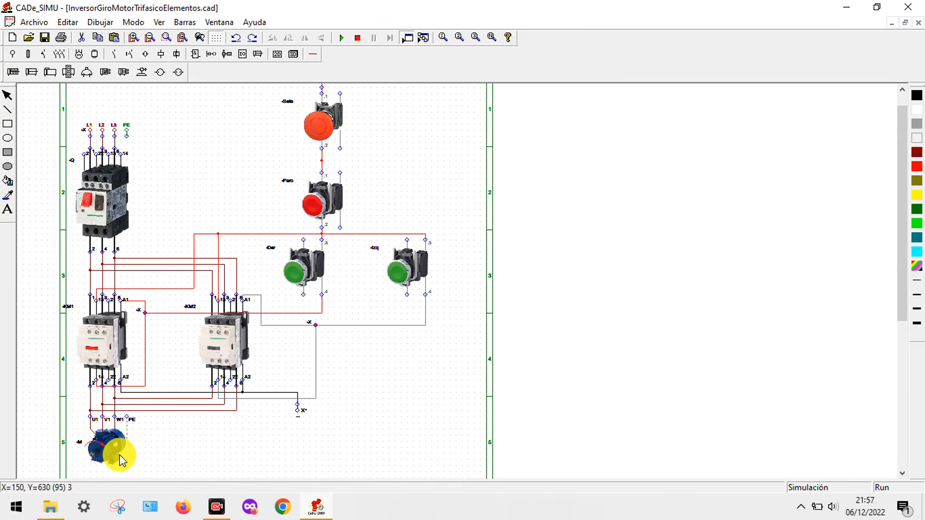
# Stop the motor with -Paro, run it in the opposite direction with -Izq and stop it again.
pyautogui.click(312, 207)
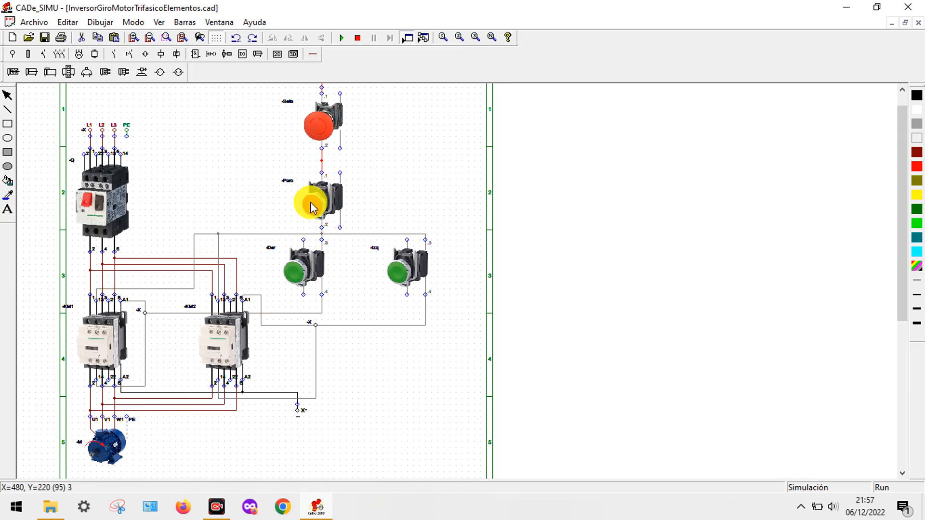
pyautogui.click(395, 278)
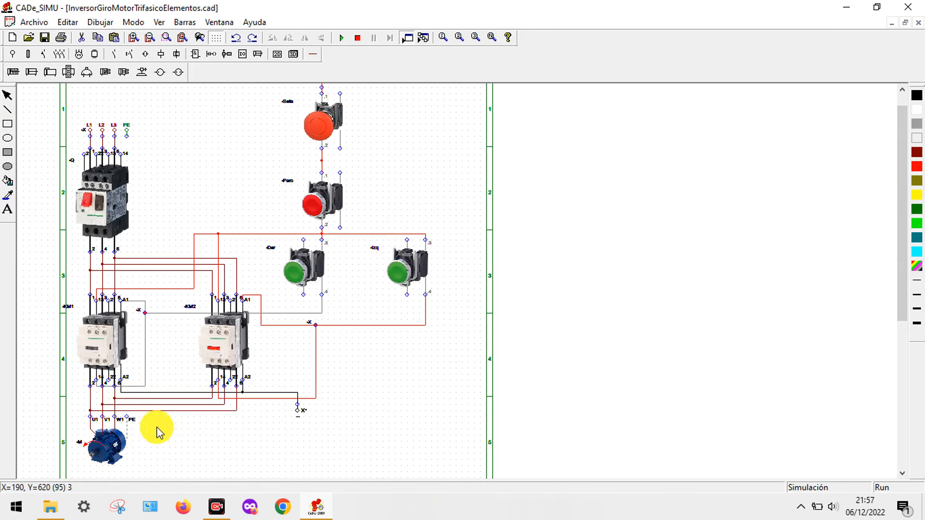
pyautogui.click(313, 213)
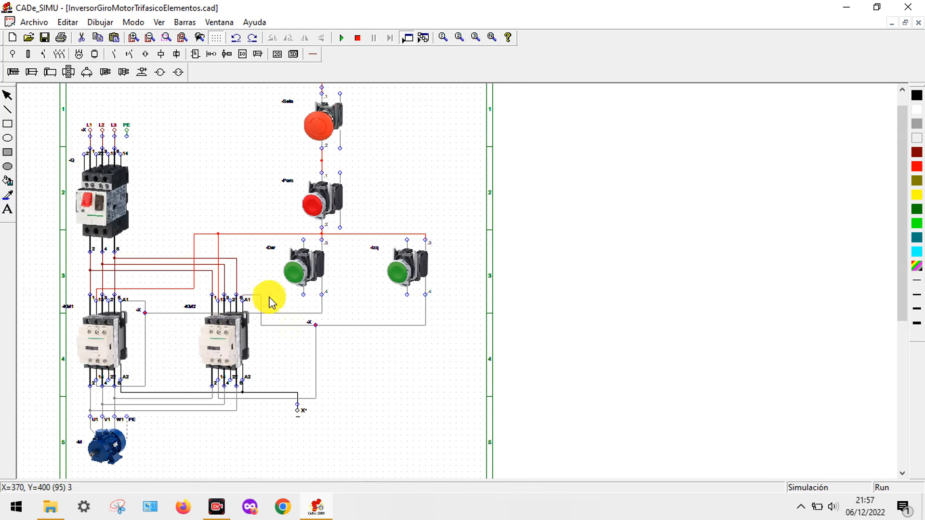
# Start the motor with -Der once more and end the simulation of the component drawing.
pyautogui.click(291, 275)
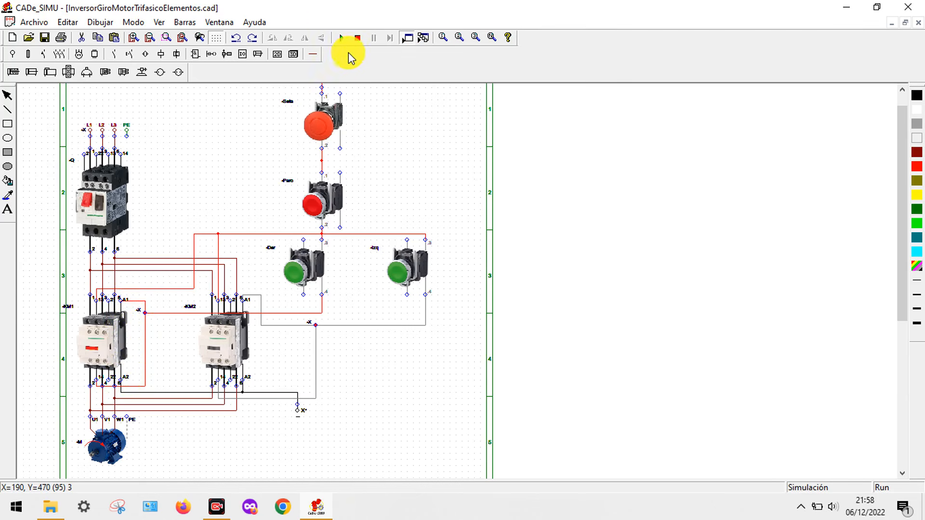
pyautogui.click(361, 38)
# Tile the schematic and component drawings vertically, side by side.
pyautogui.click(226, 22)
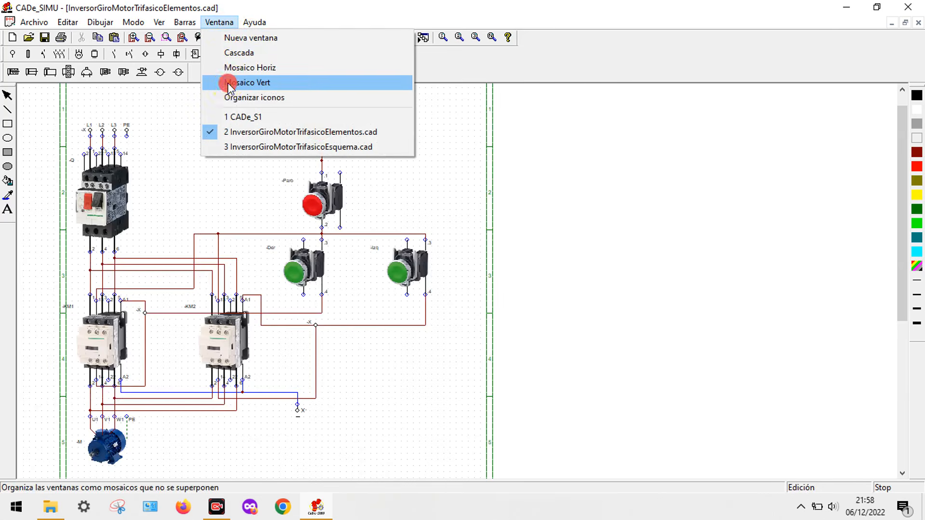
pyautogui.click(230, 84)
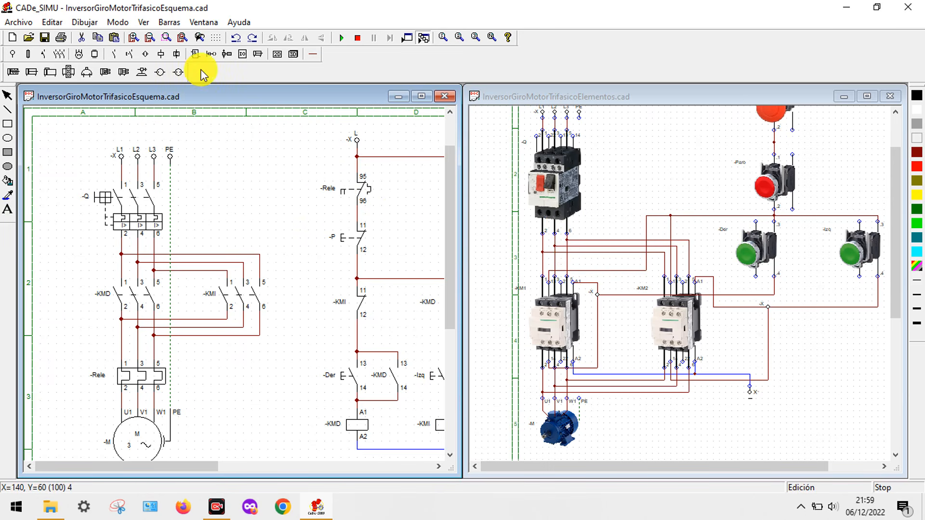
# Simulate the tiled drawings, close breaker -Q in the schematic and start its motor with -Der.
pyautogui.click(341, 39)
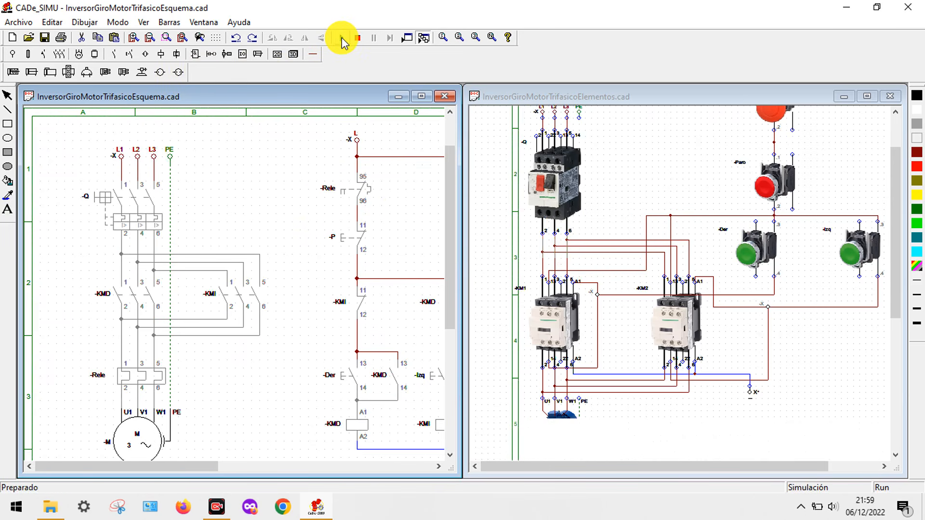
pyautogui.scroll(-1, 388, 263)
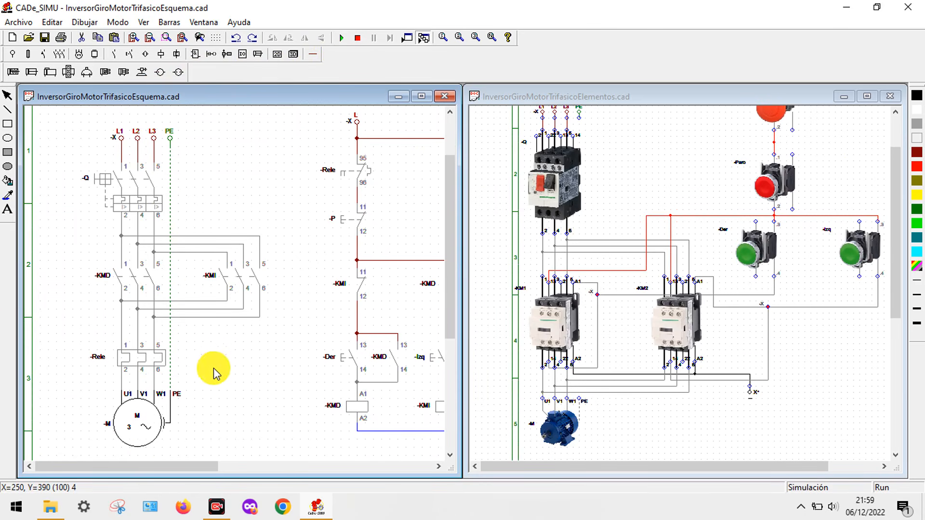
pyautogui.click(144, 207)
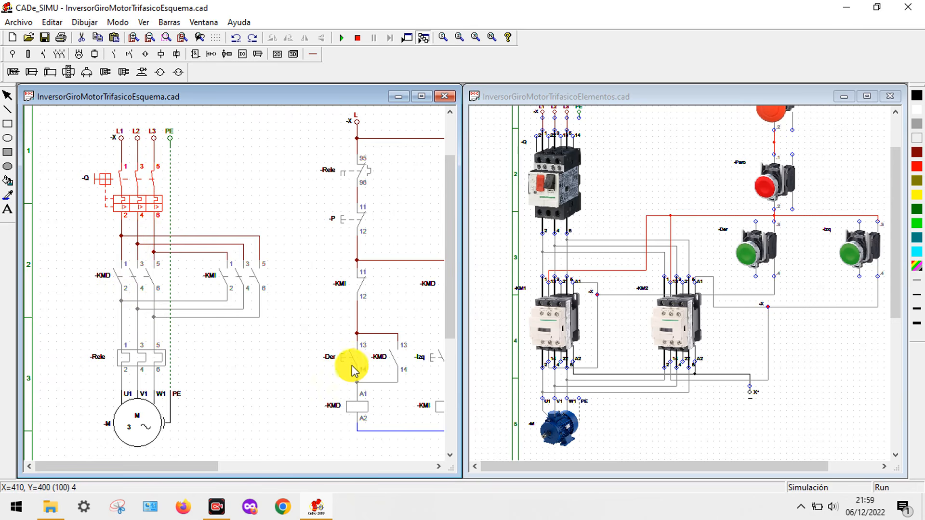
pyautogui.moveTo(198, 466); pyautogui.dragTo(216, 467)
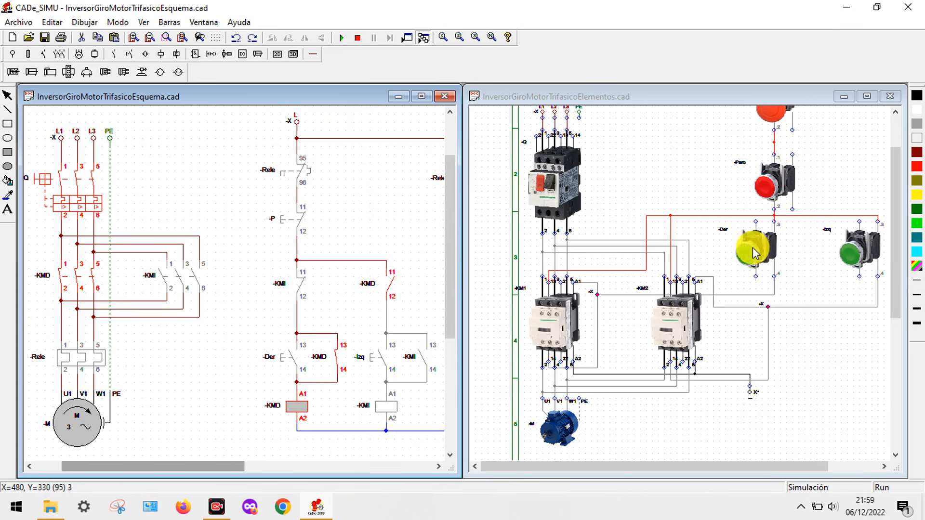
# Close breaker -Q in the component drawing and start its motor with -Der.
pyautogui.click(547, 198)
pyautogui.click(549, 194)
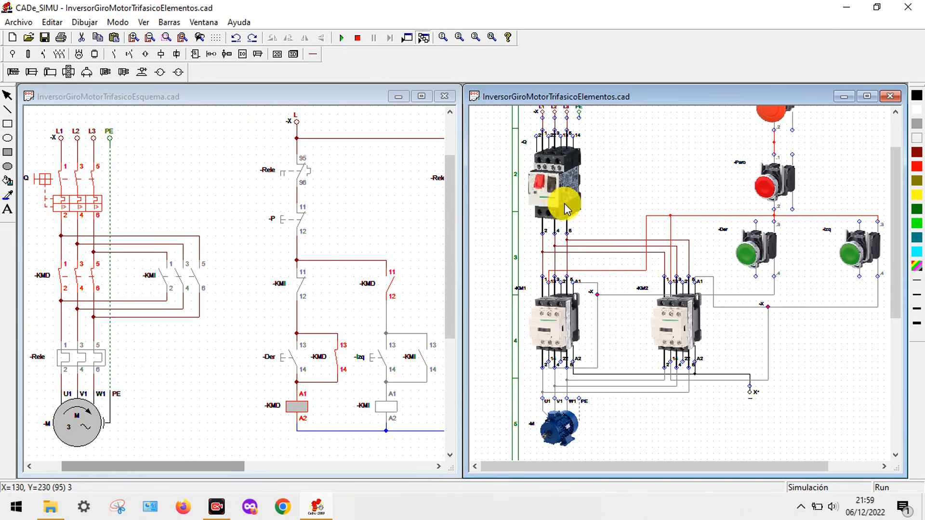
pyautogui.click(745, 266)
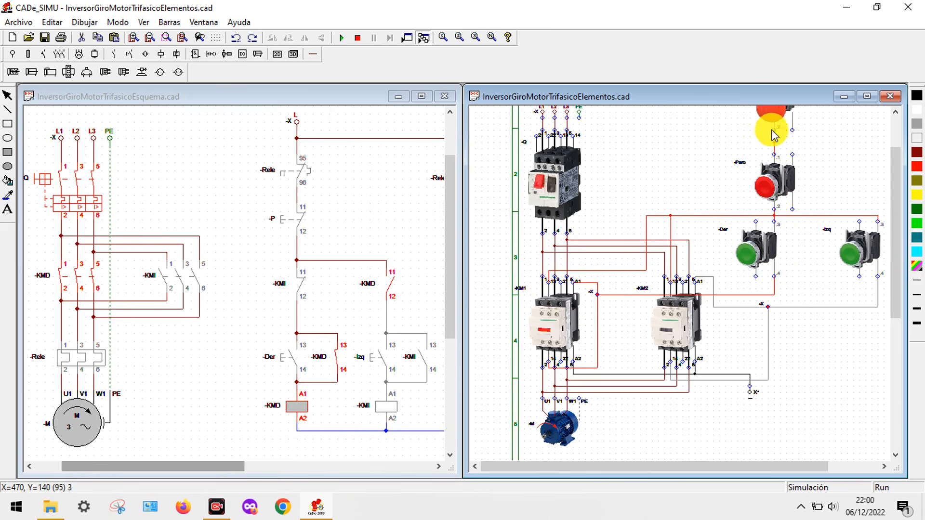
# Try to reverse the running motor with -Izq, first in the schematic and again in the component drawing.
pyautogui.moveTo(895, 164); pyautogui.dragTo(892, 149)
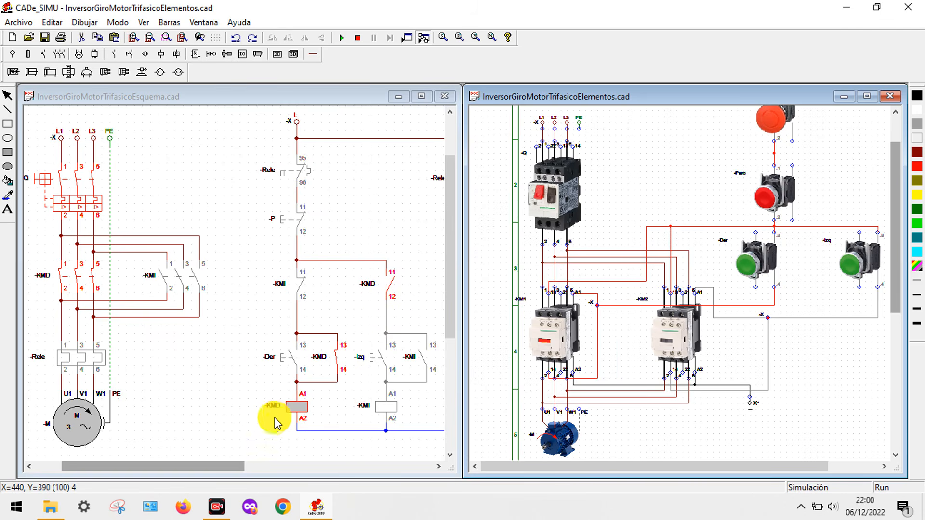
pyautogui.click(366, 365)
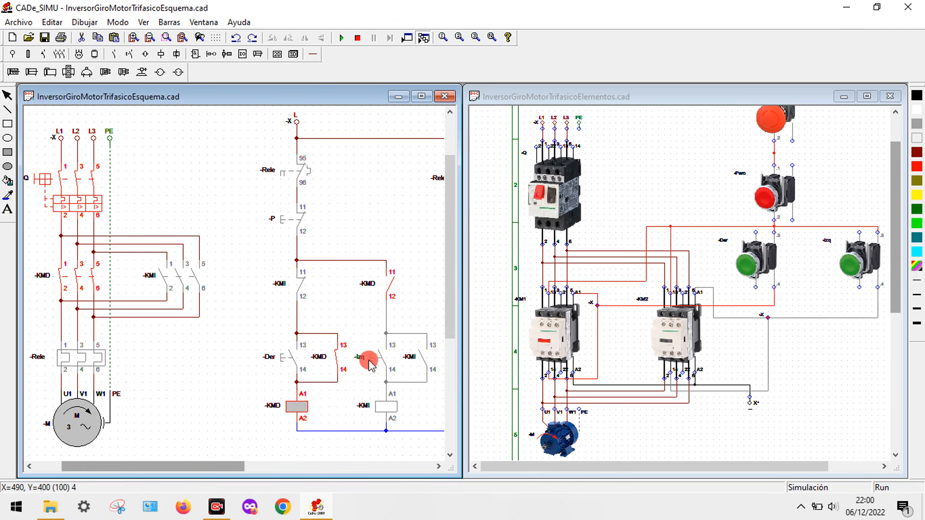
pyautogui.click(380, 359)
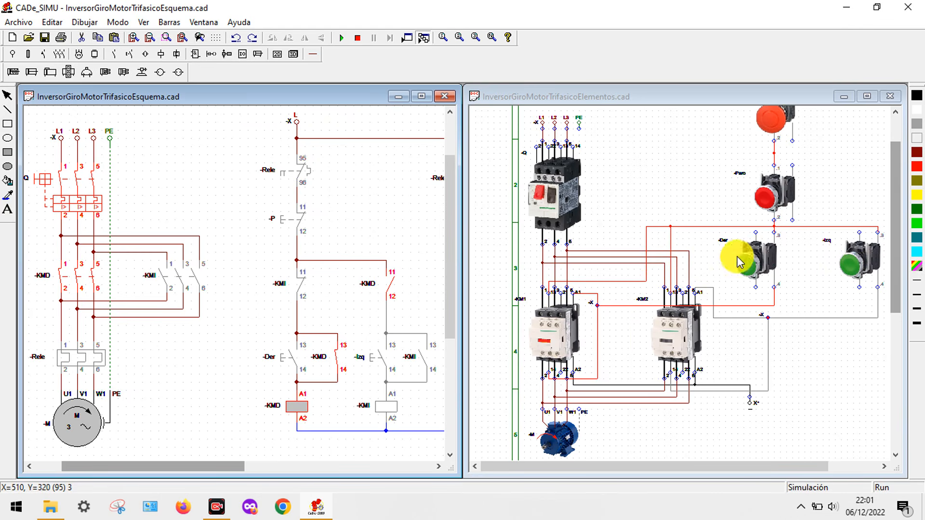
pyautogui.click(848, 272)
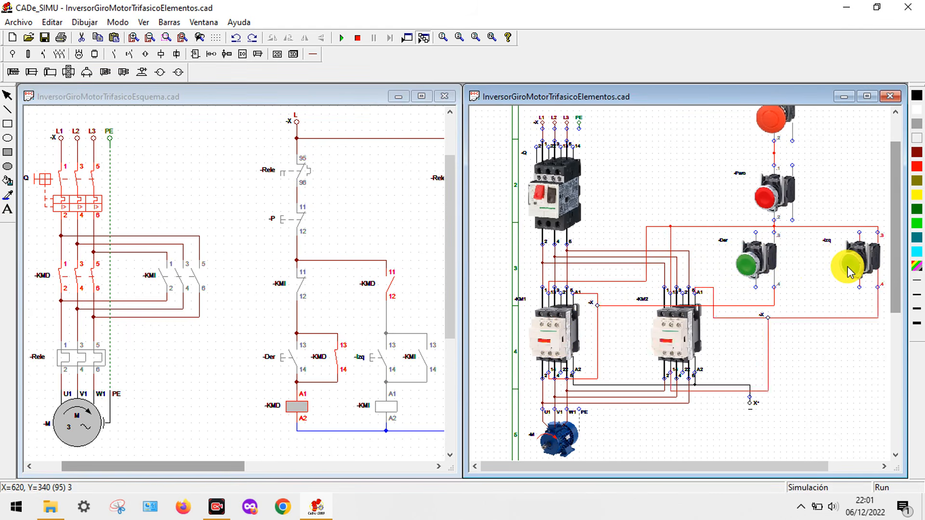